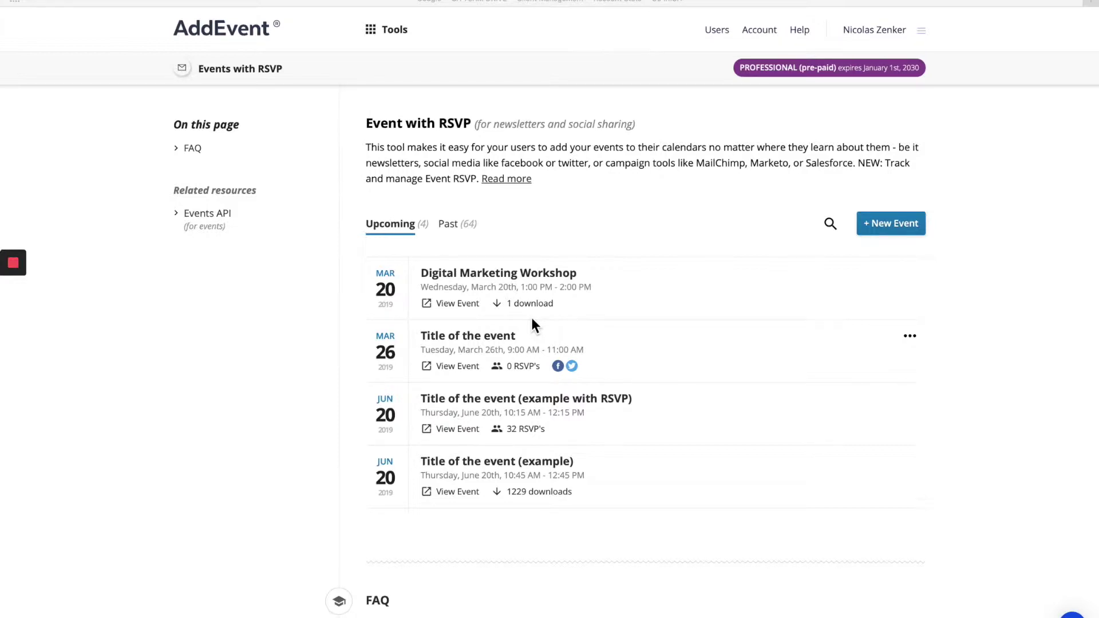
# Start a new event titled "Example Event" with the start date 03/15/2019
pyautogui.click(376, 35)
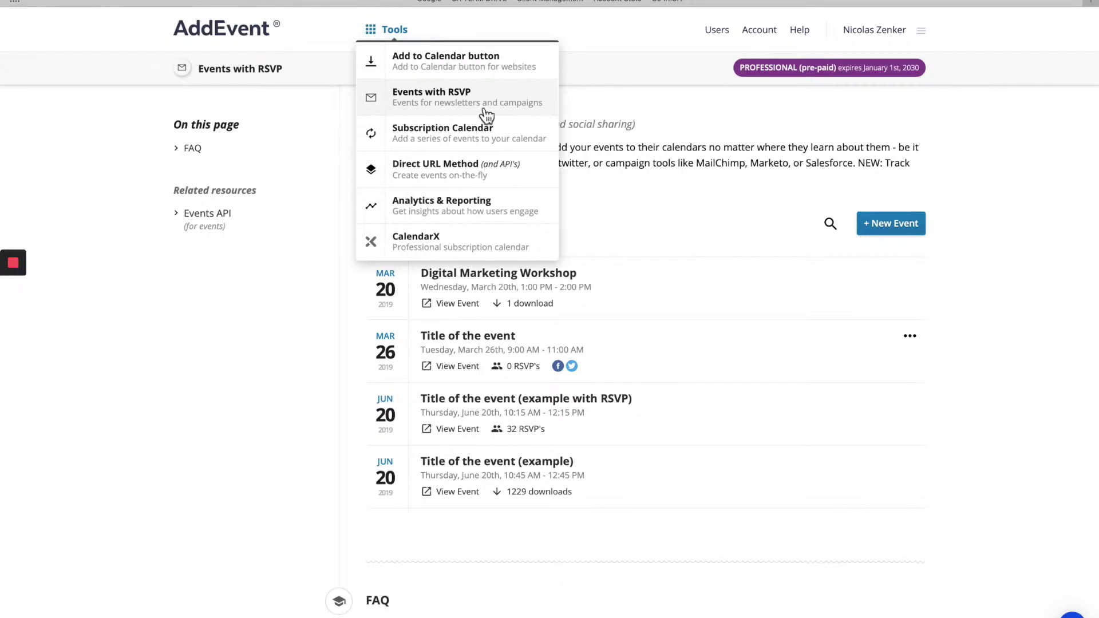
pyautogui.click(704, 125)
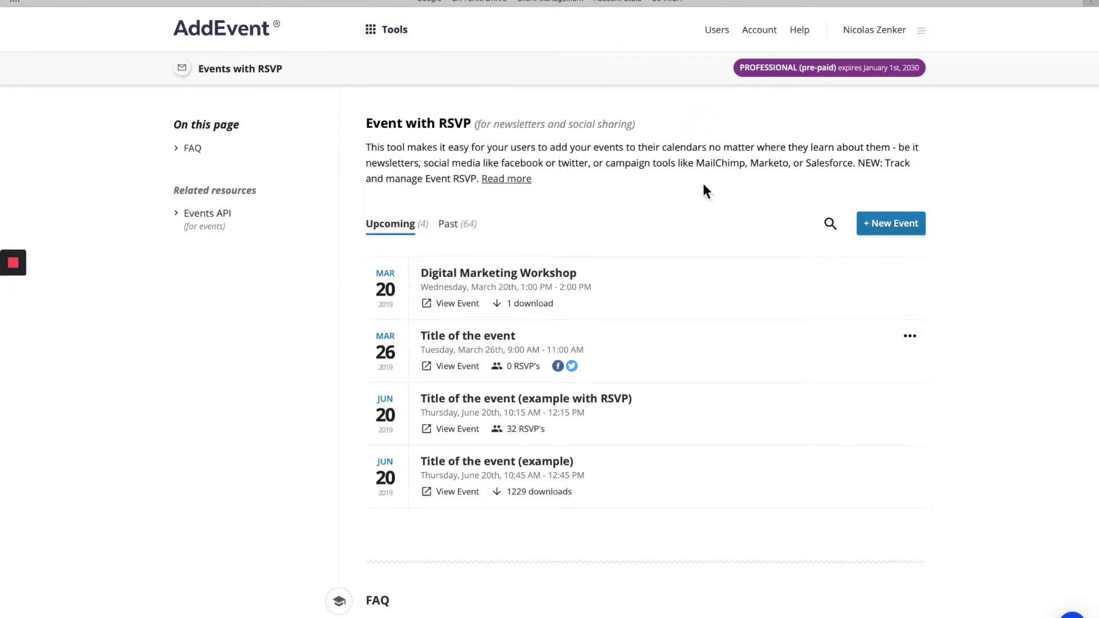
pyautogui.click(902, 230)
pyautogui.click(480, 159)
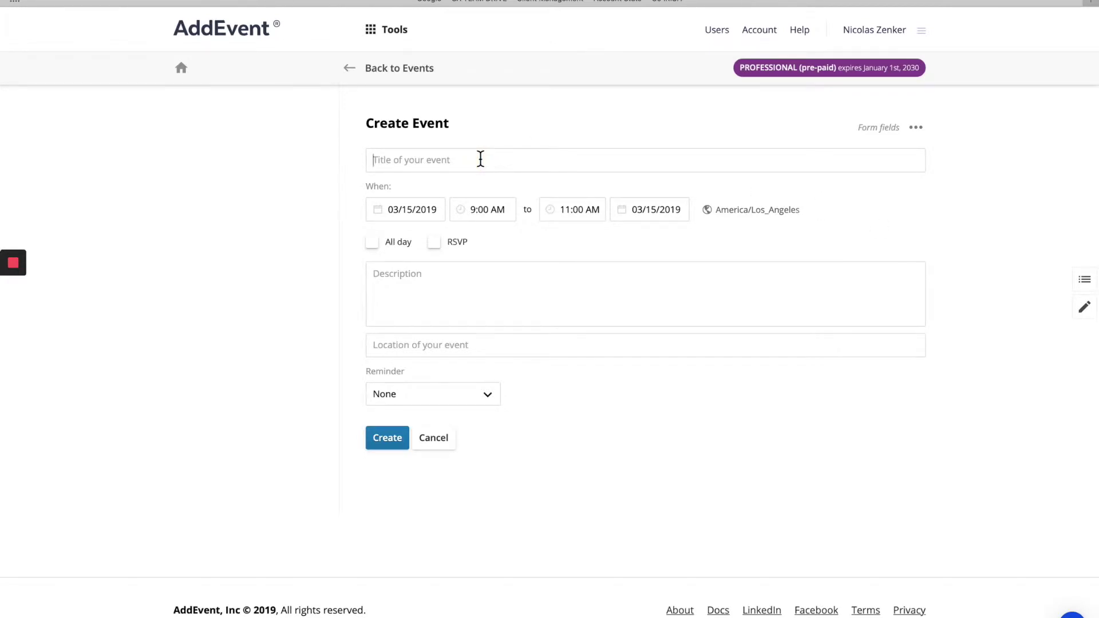
pyautogui.write('Example Event')
pyautogui.click(393, 213)
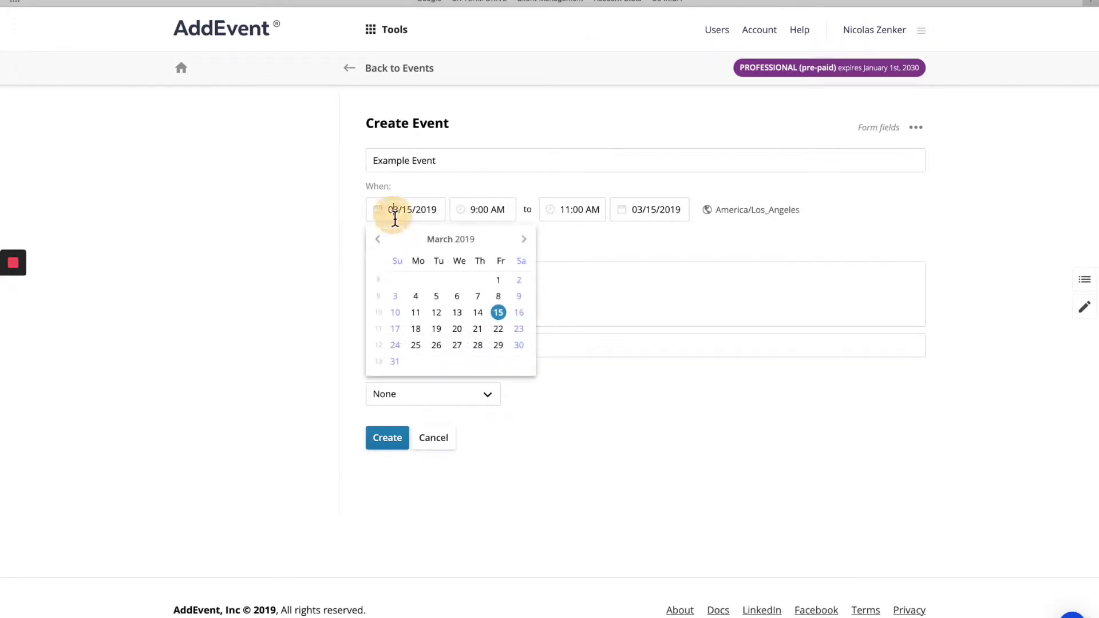
pyautogui.click(498, 312)
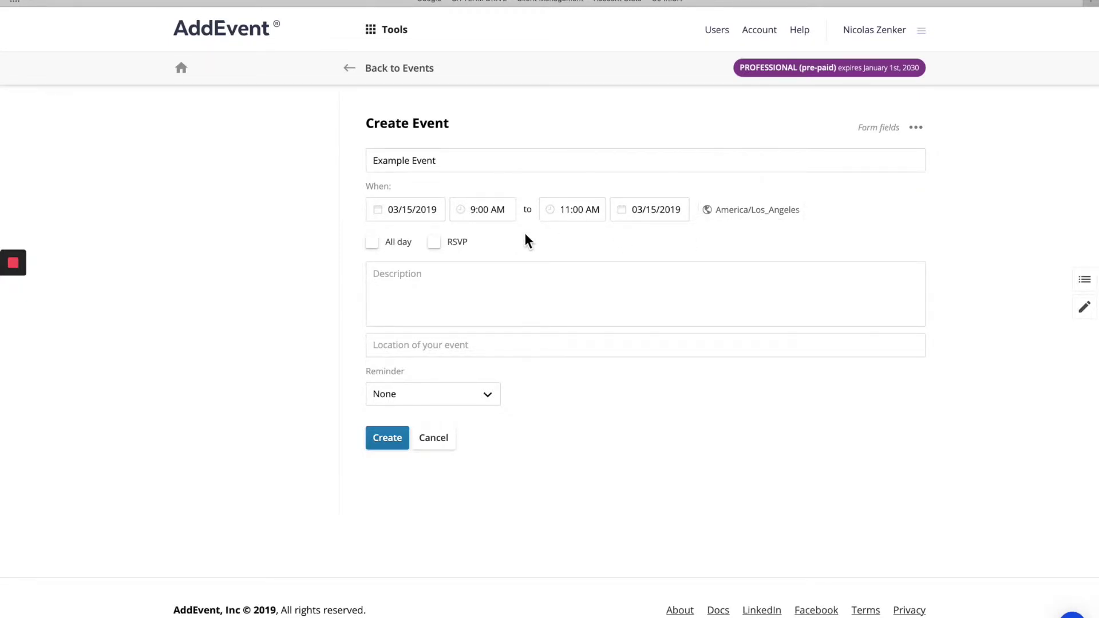
# Try out the All day and RSVP options for the event and switch both back off
pyautogui.click(372, 244)
pyautogui.click(372, 244)
pyautogui.click(434, 243)
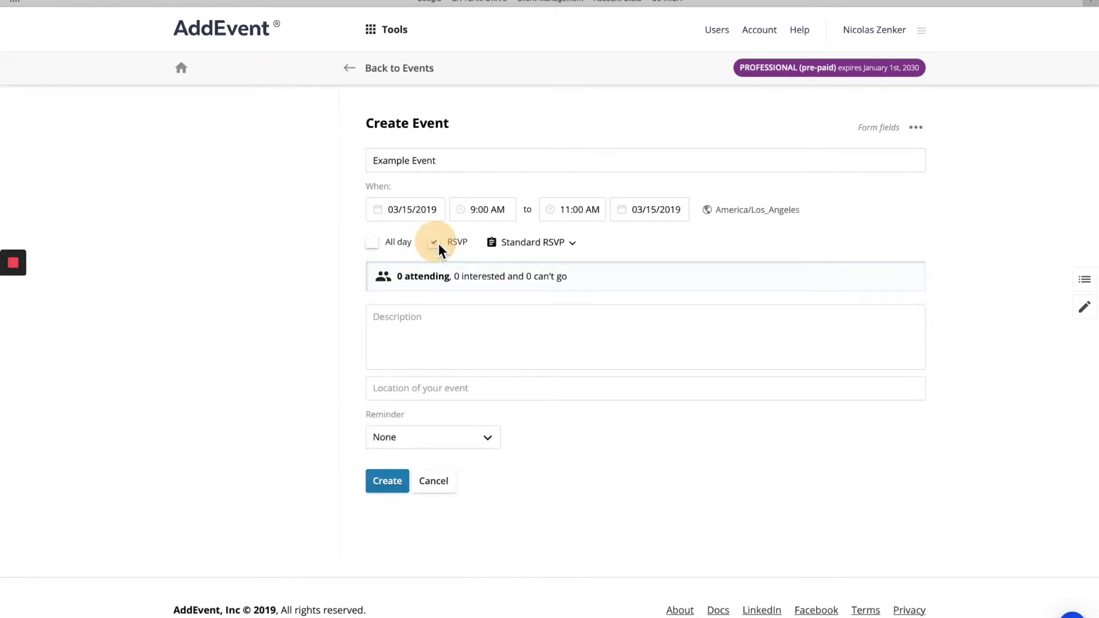
pyautogui.click(437, 243)
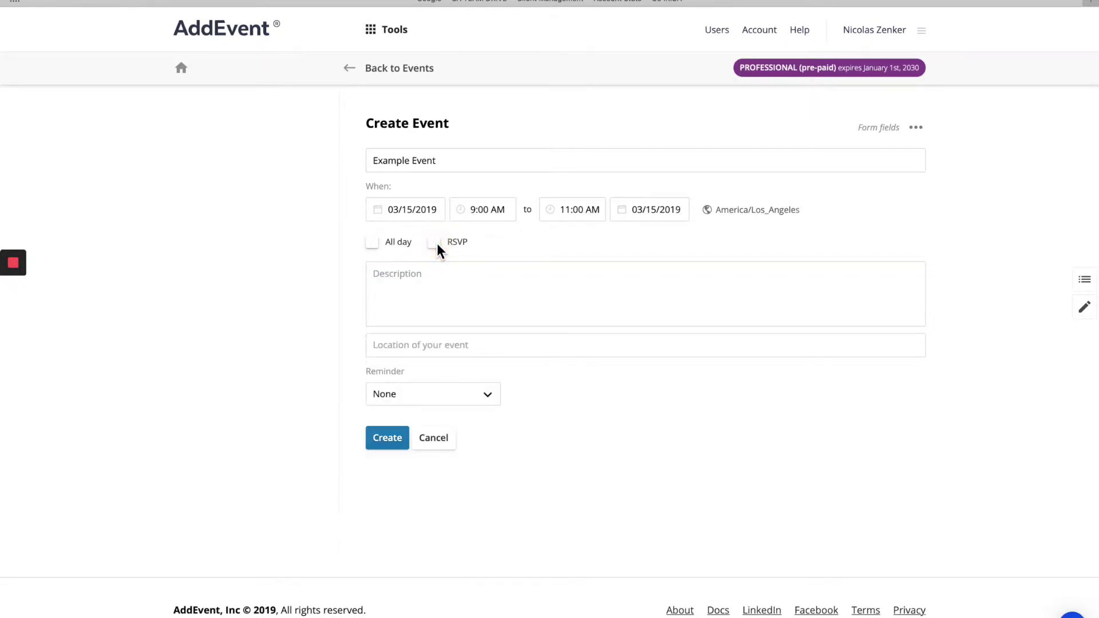
# Enter "..." as the description, set the reminder to 30 minutes and create the event
pyautogui.click(437, 278)
pyautogui.write('...')
pyautogui.click(460, 349)
pyautogui.click(484, 394)
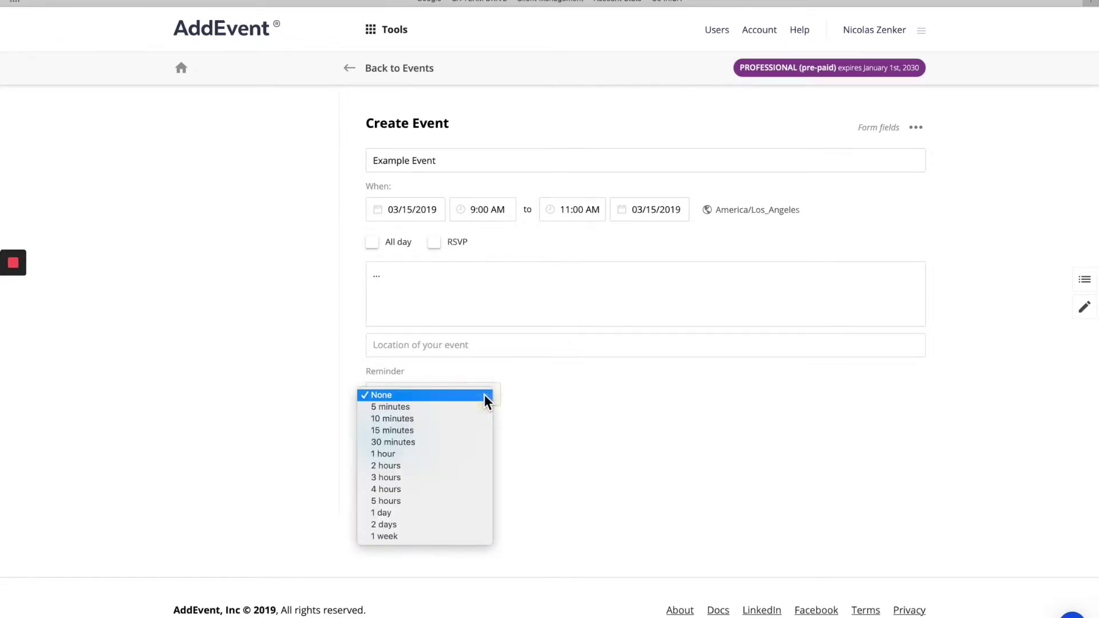
pyautogui.click(411, 443)
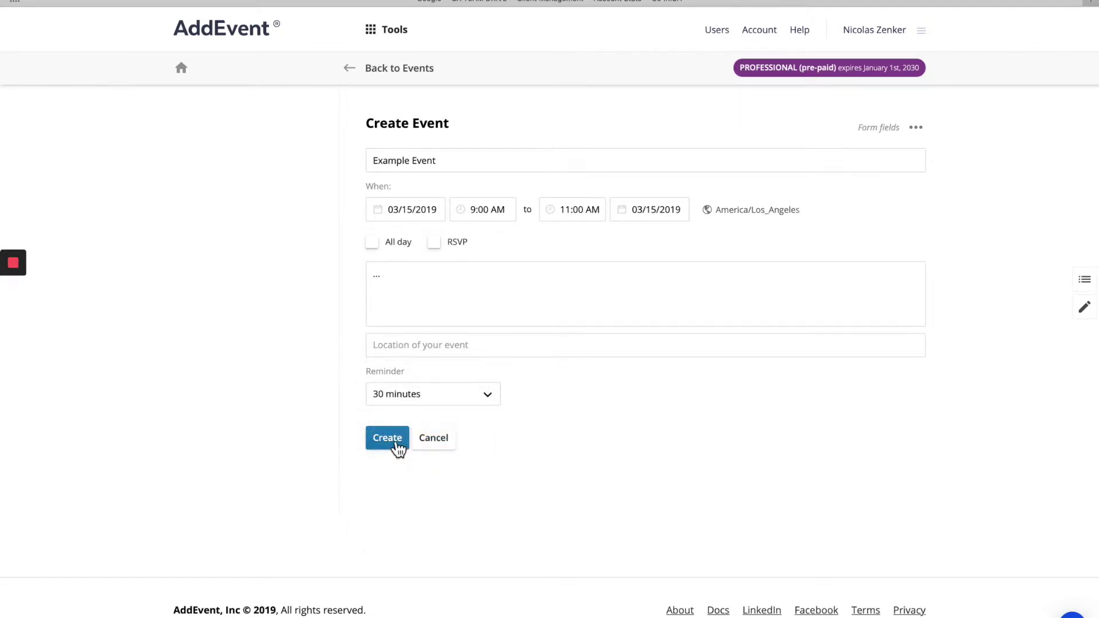
pyautogui.click(395, 443)
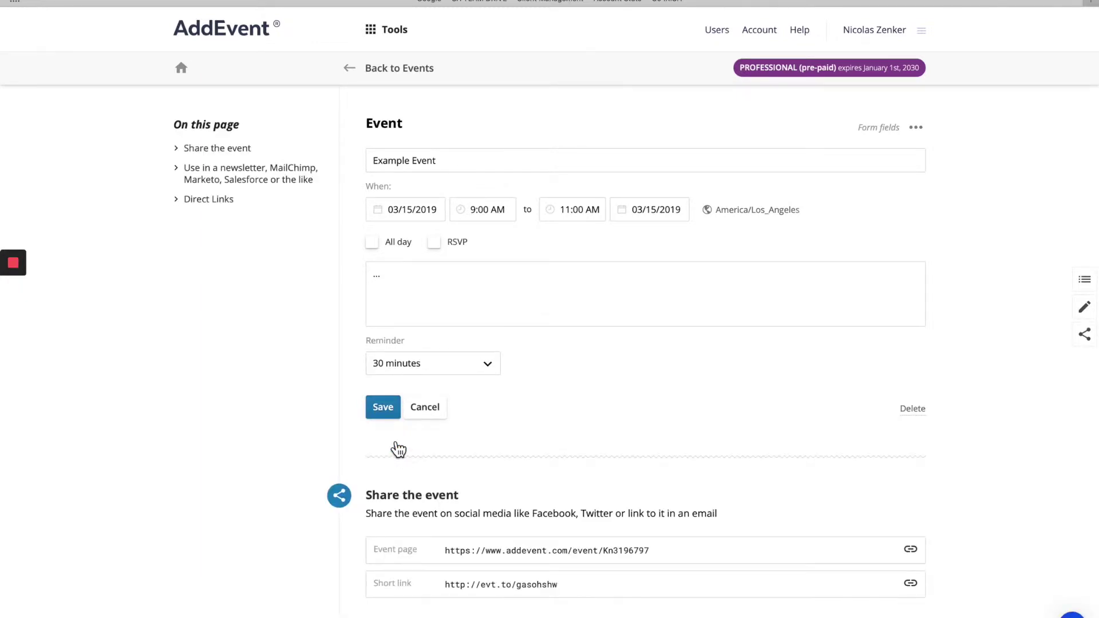
# Open the shared event page and add the event to Google Calendar with the addevent.com account
pyautogui.scroll(-8, 399, 449)
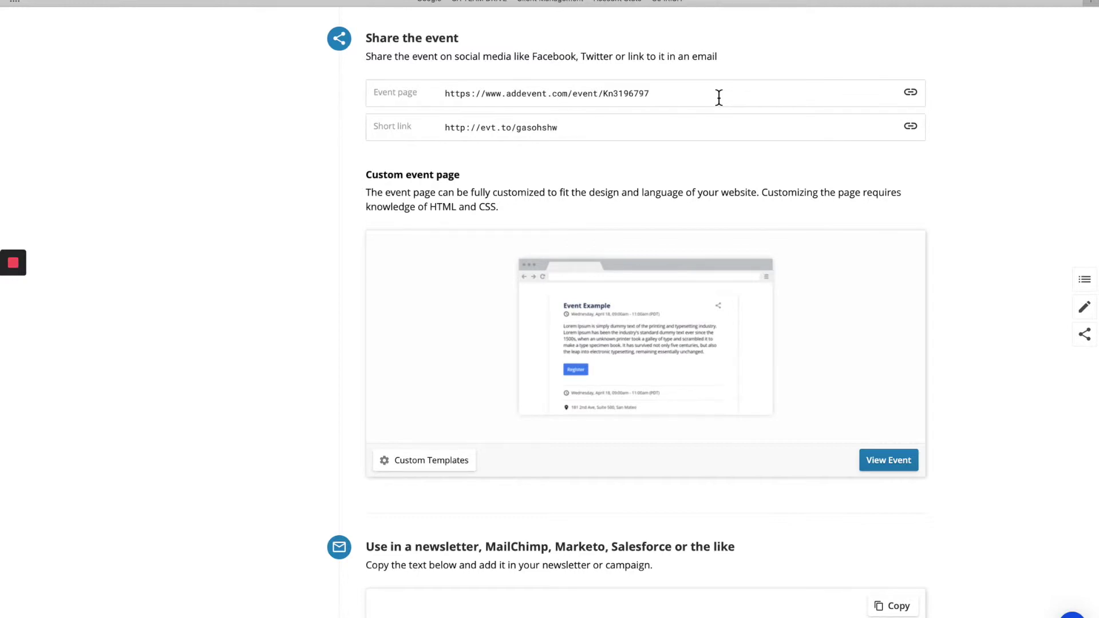
pyautogui.click(918, 95)
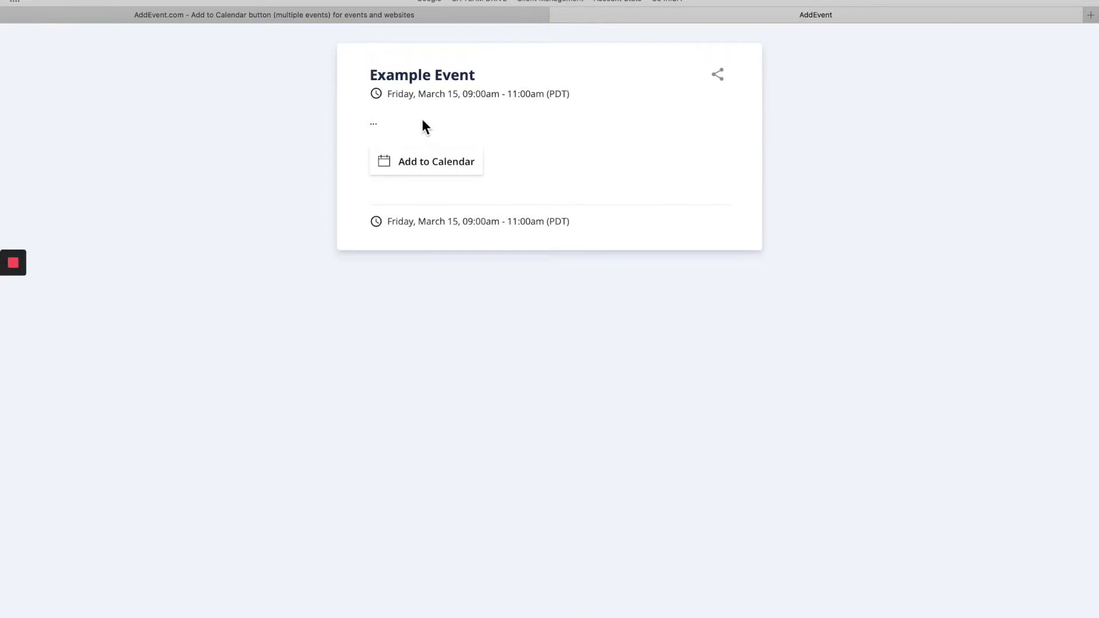
pyautogui.click(446, 172)
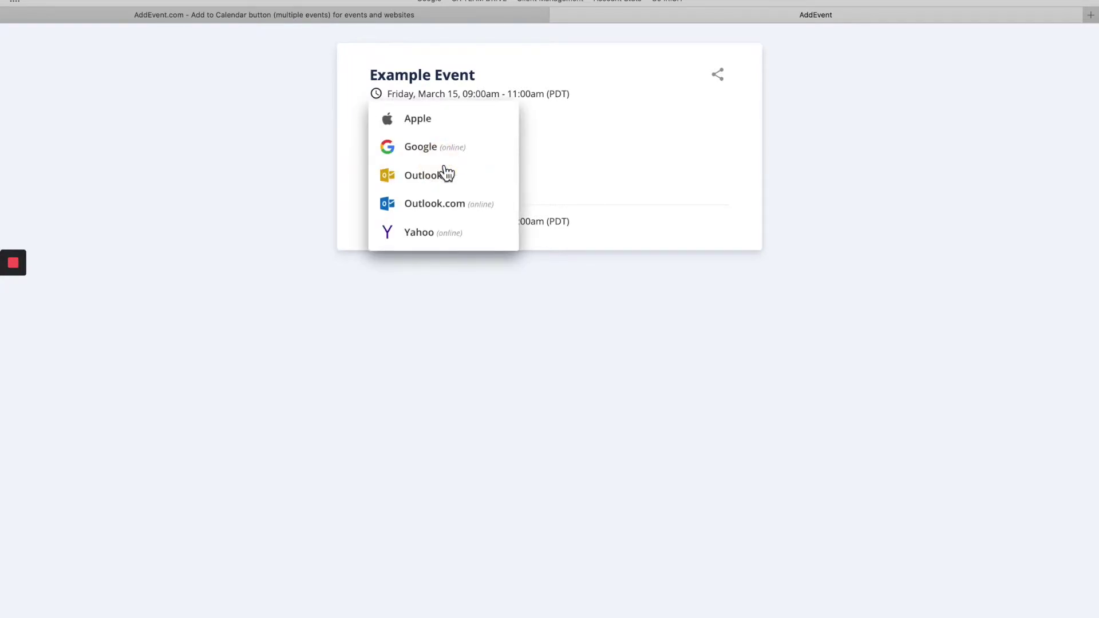
pyautogui.click(472, 154)
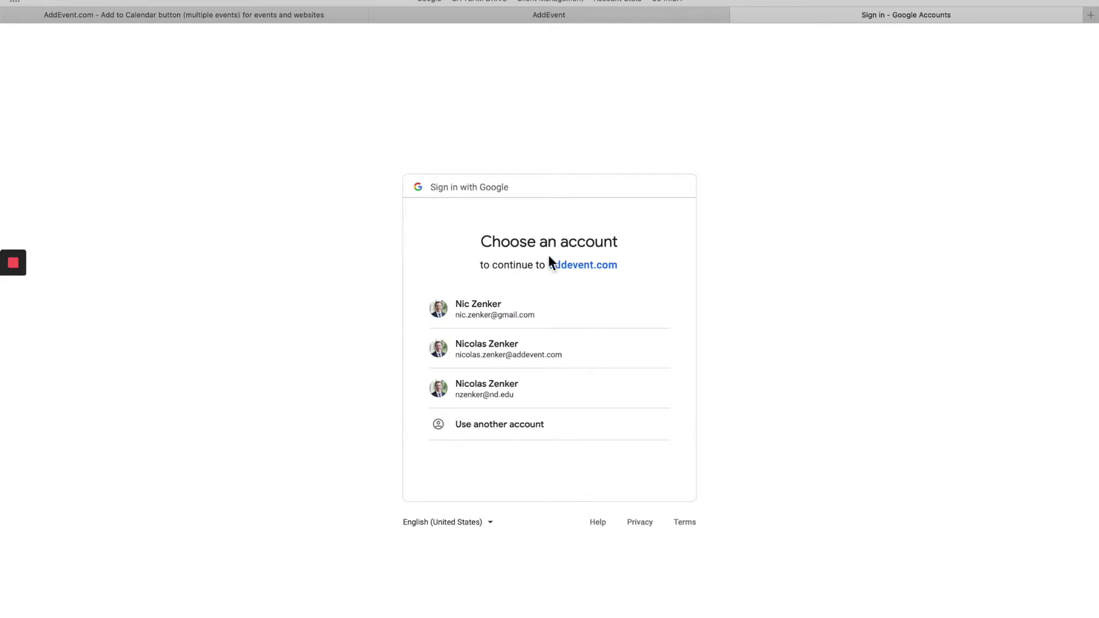
pyautogui.click(521, 367)
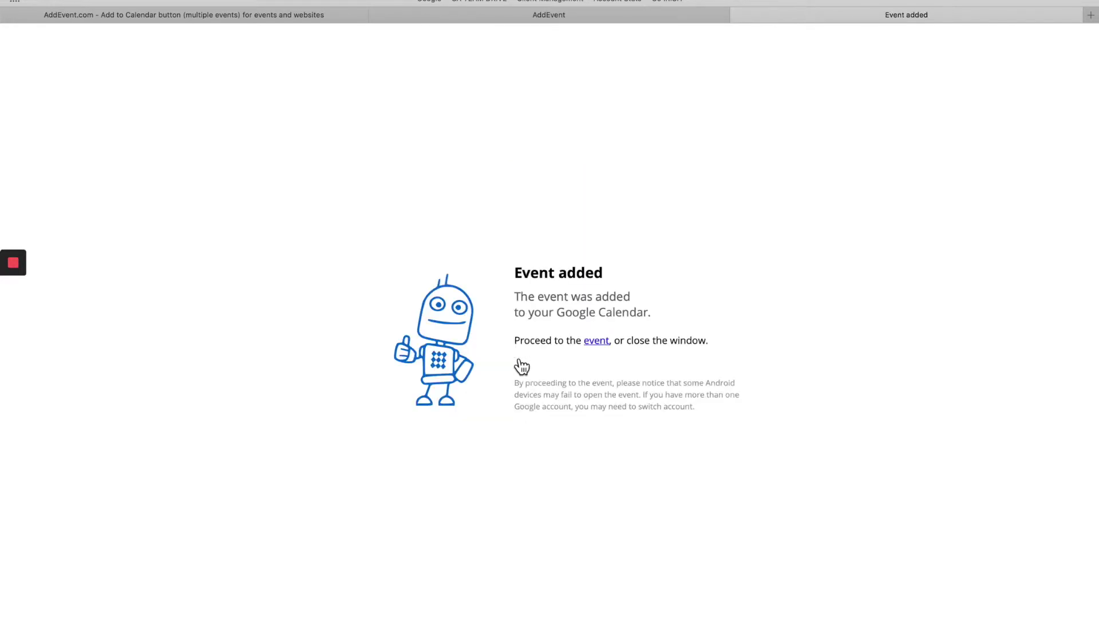
# View the added event in Google Calendar, and close the calendar and the shared event page
pyautogui.click(598, 344)
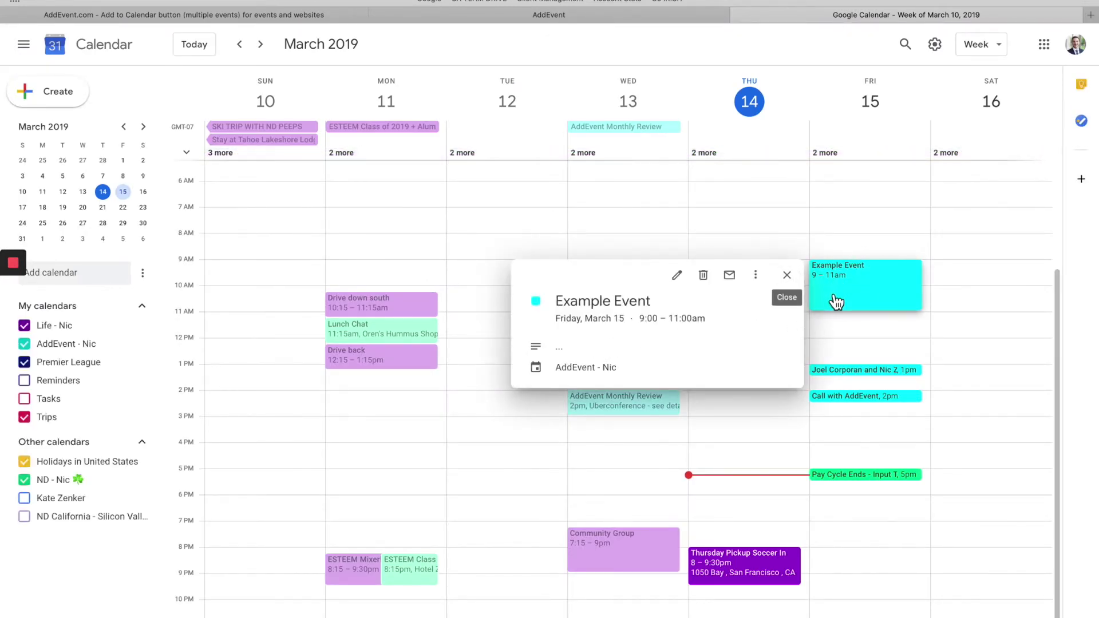
pyautogui.click(637, 16)
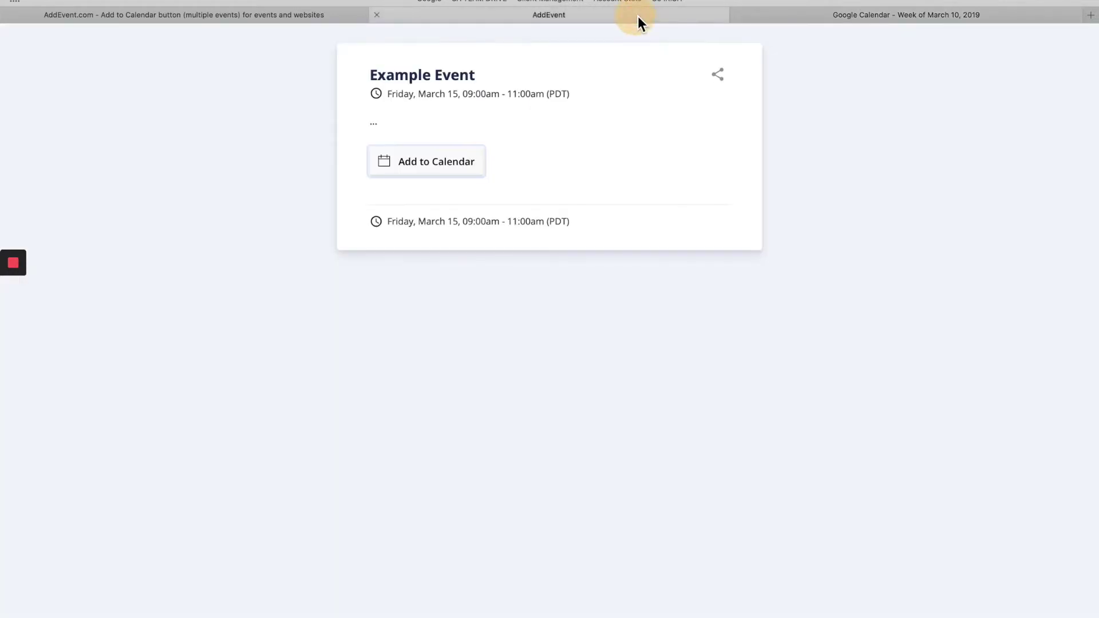
pyautogui.click(738, 16)
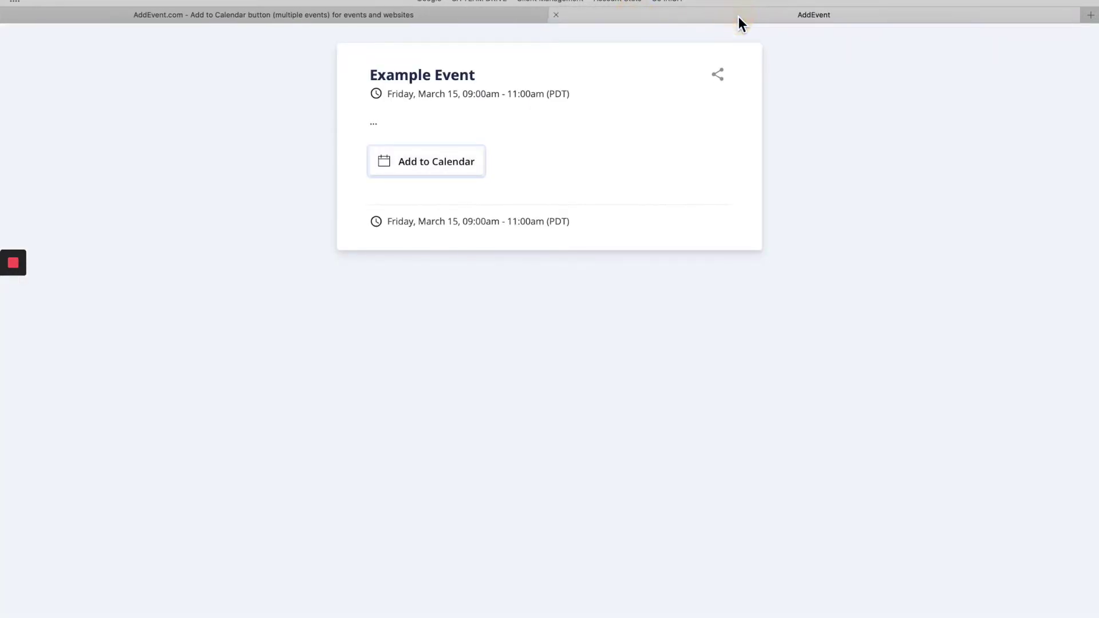
pyautogui.click(556, 14)
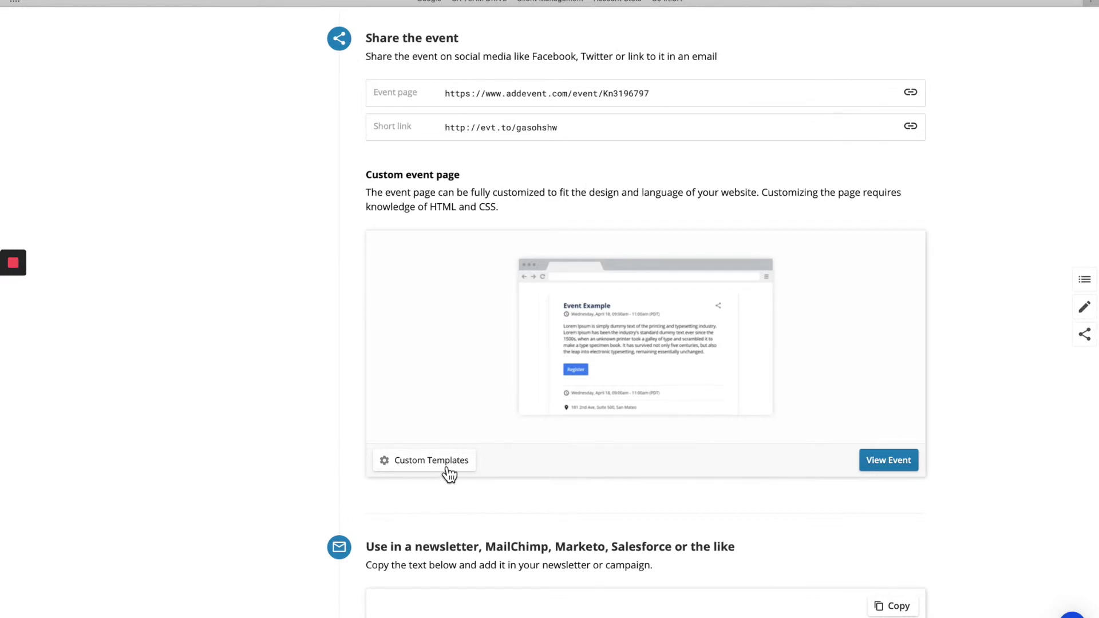
# Copy the "Add event to calendar" text links intended for newsletters and campaigns
pyautogui.scroll(-5, 510, 531)
pyautogui.scroll(-2, 511, 532)
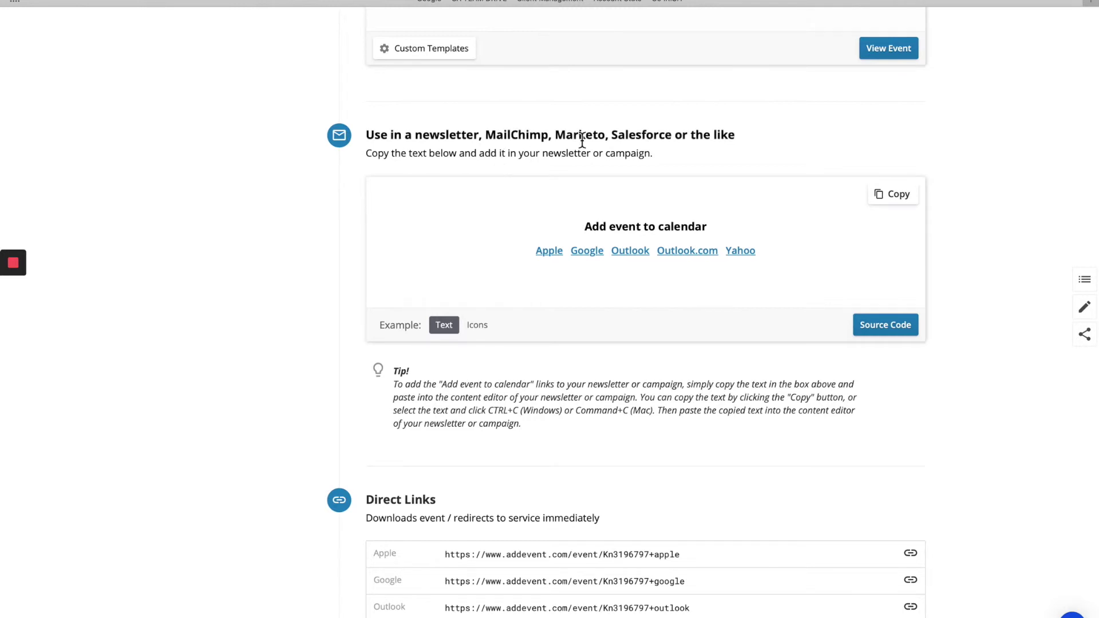
pyautogui.click(904, 199)
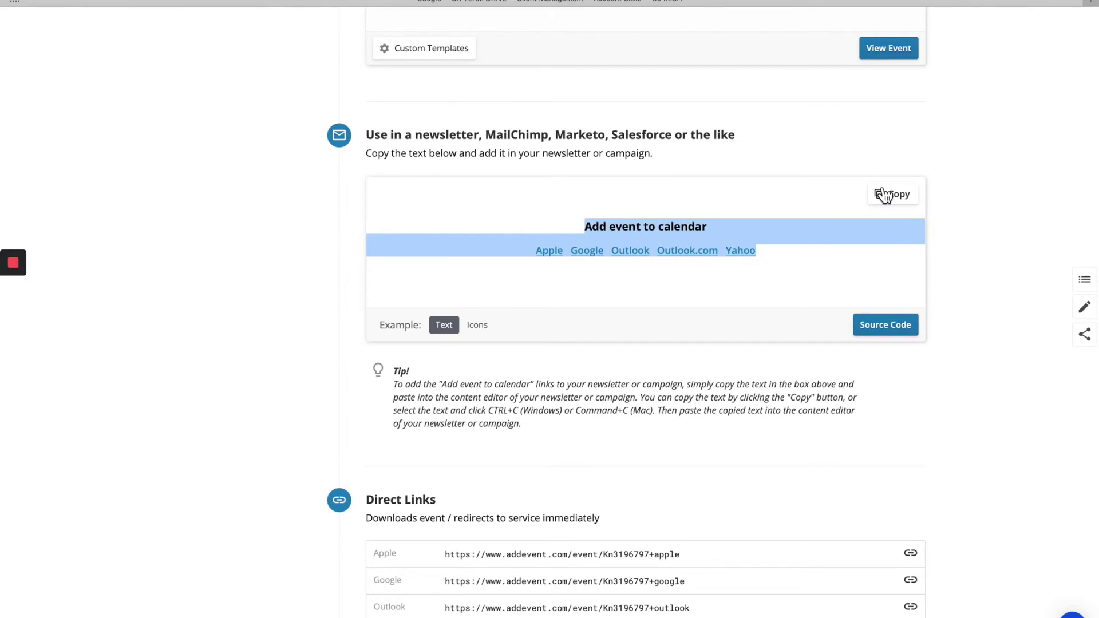
pyautogui.click(939, 259)
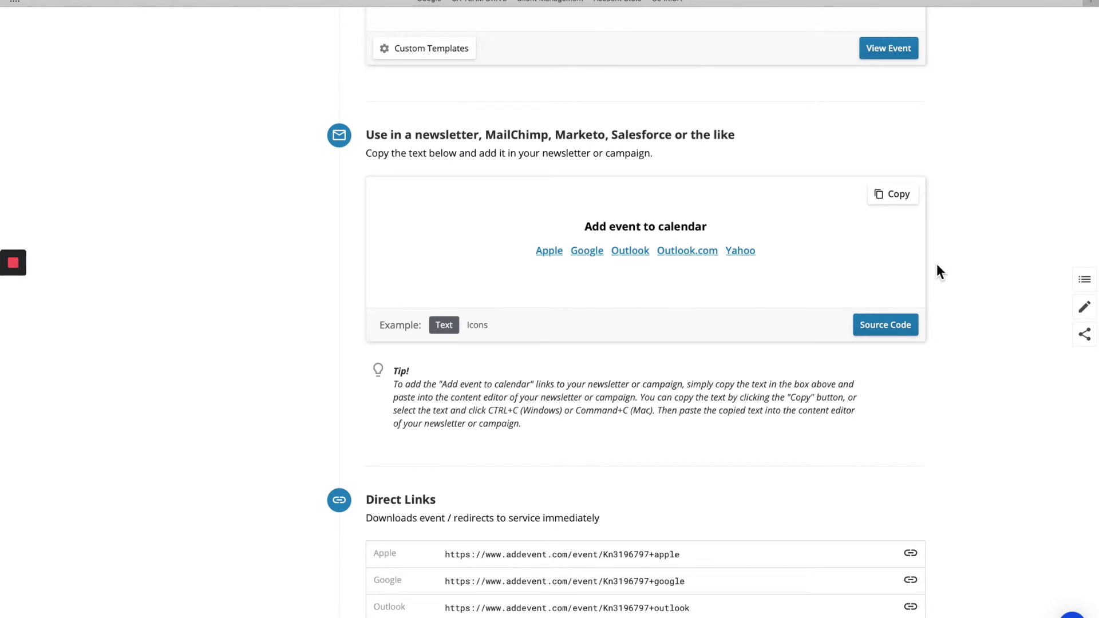
# Add the event to Google Calendar again through its Google direct link
pyautogui.scroll(-3, 936, 263)
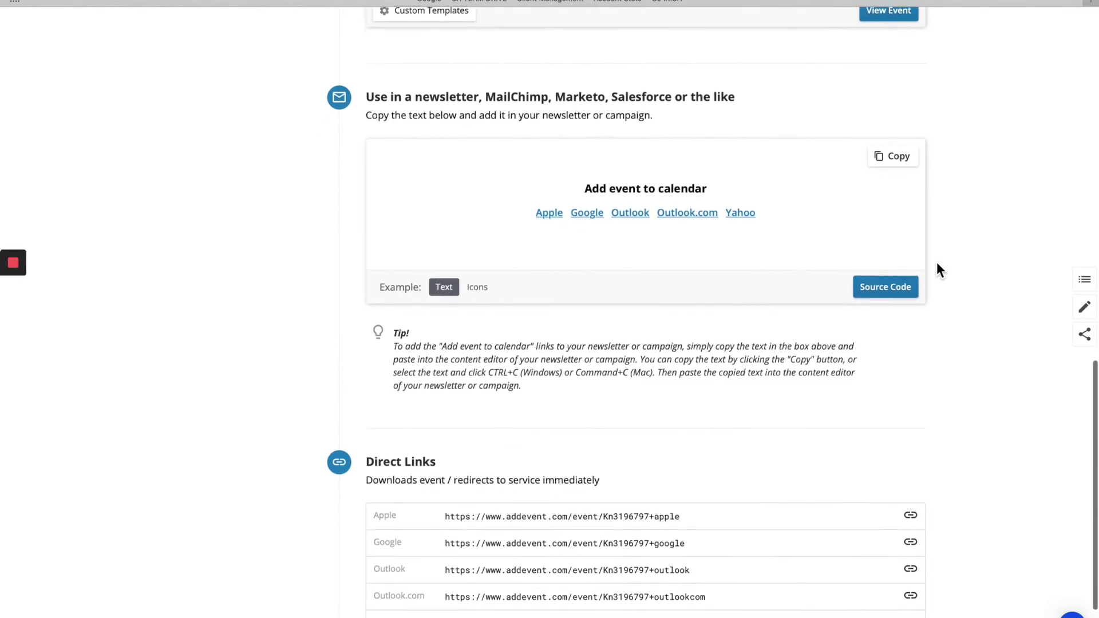
pyautogui.scroll(-3, 937, 264)
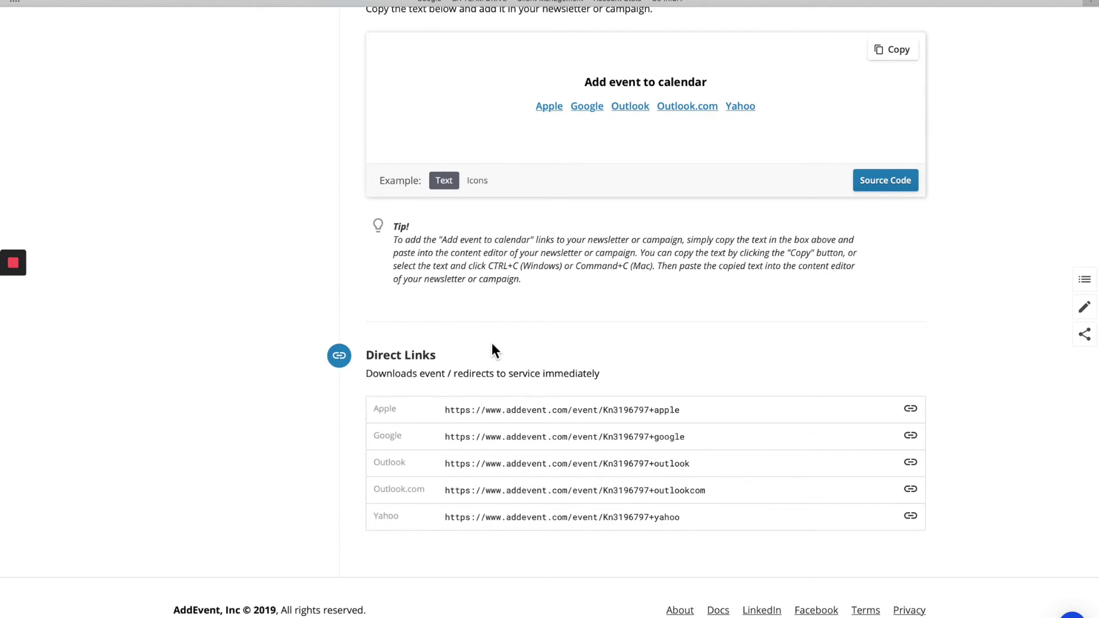
pyautogui.click(915, 438)
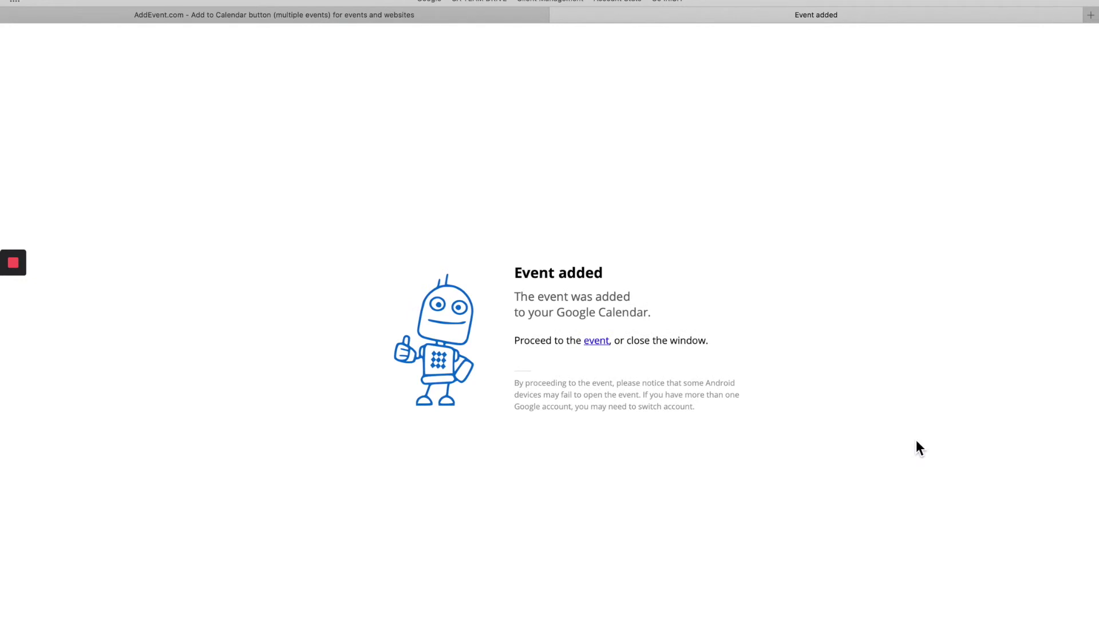
# Inspect the entry added by the direct link in Google Calendar and return to the event's settings
pyautogui.click(604, 342)
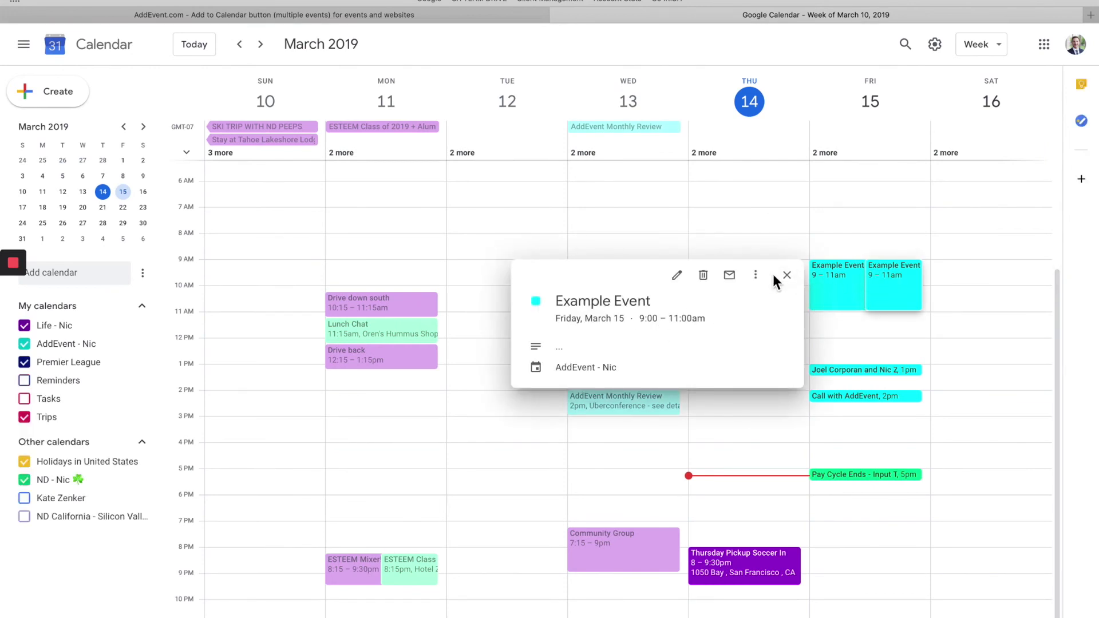
pyautogui.click(787, 276)
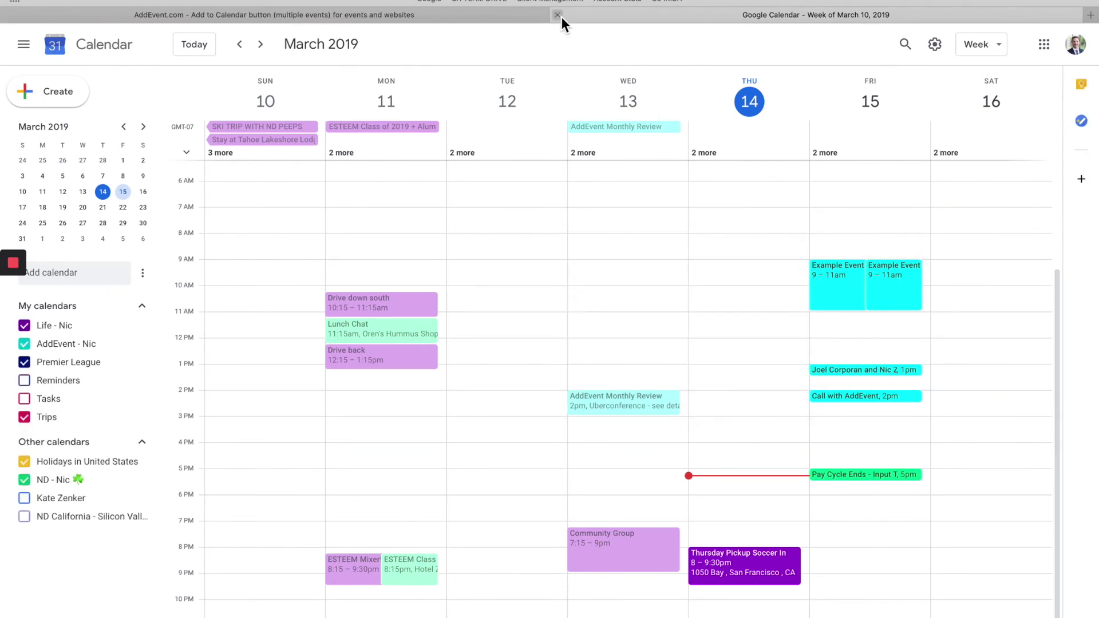
pyautogui.click(558, 15)
# Review the event's newsletter text, share links, custom event page section and event details
pyautogui.scroll(3, 544, 406)
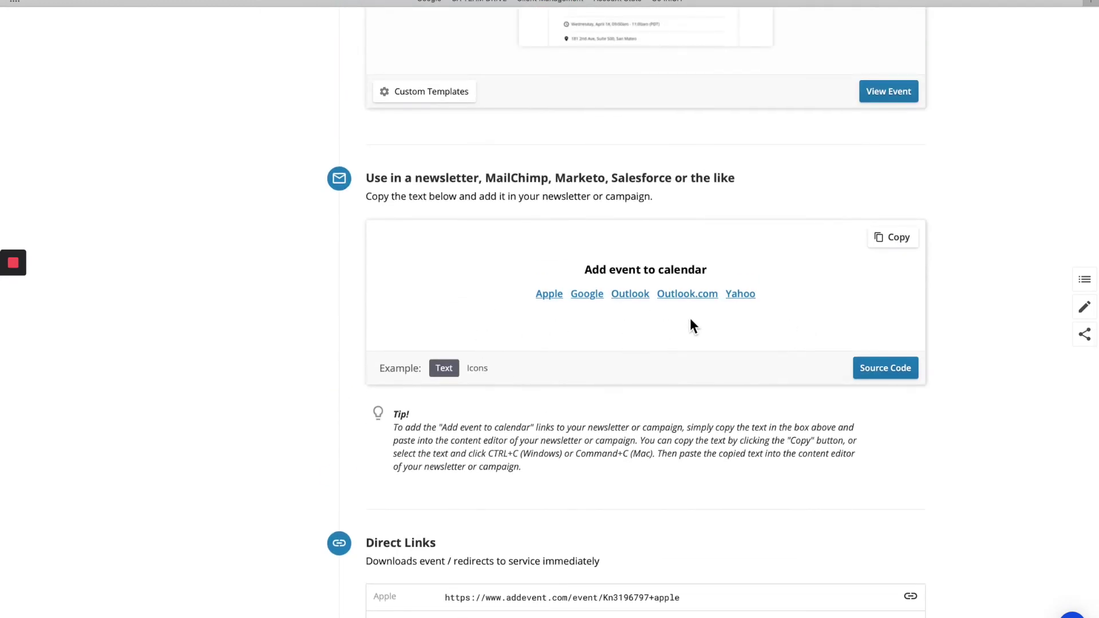
pyautogui.scroll(3, 733, 314)
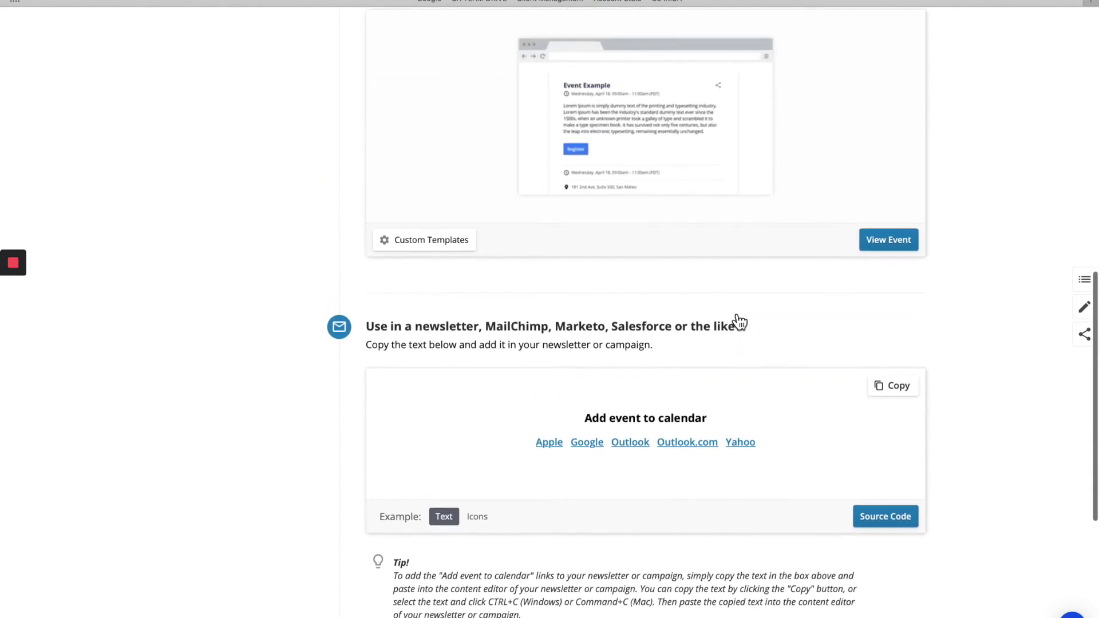
pyautogui.scroll(9, 735, 318)
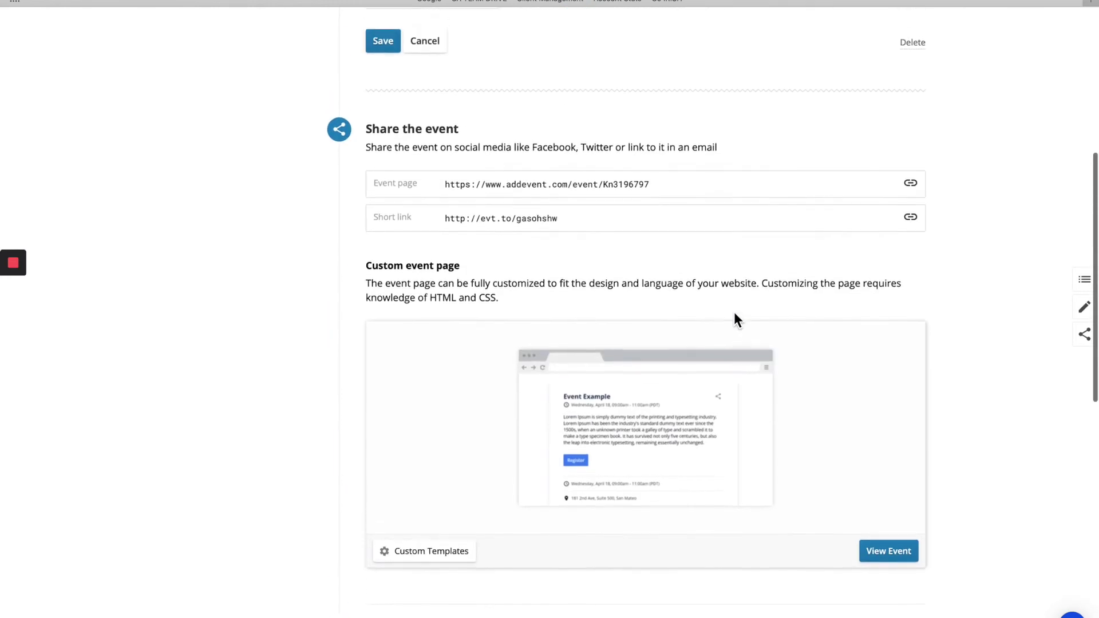
pyautogui.scroll(-2, 735, 314)
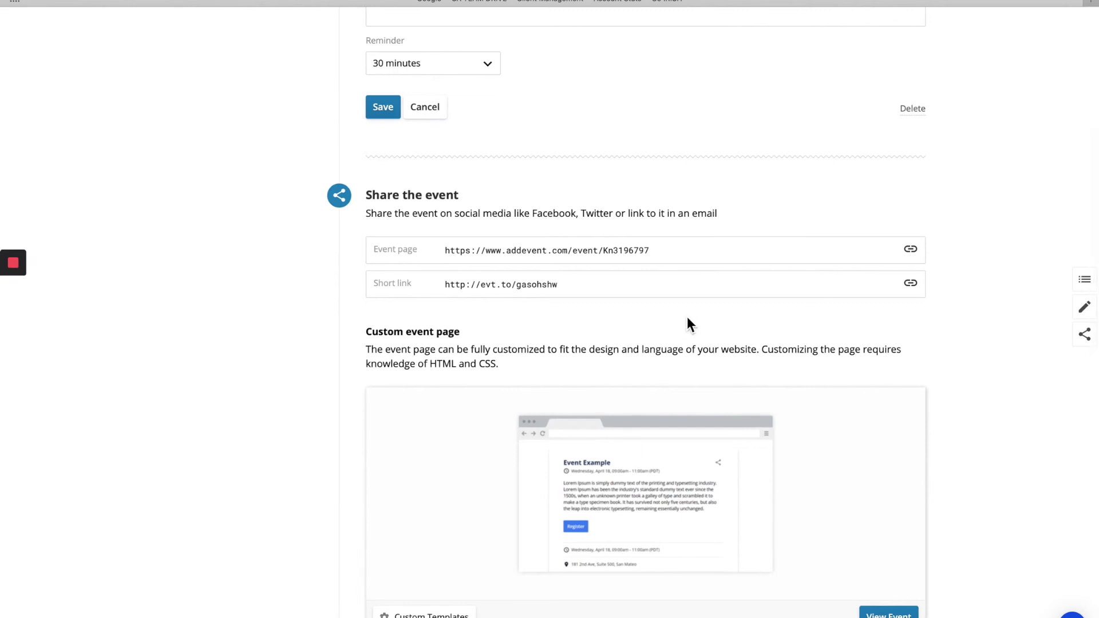
pyautogui.scroll(5, 687, 324)
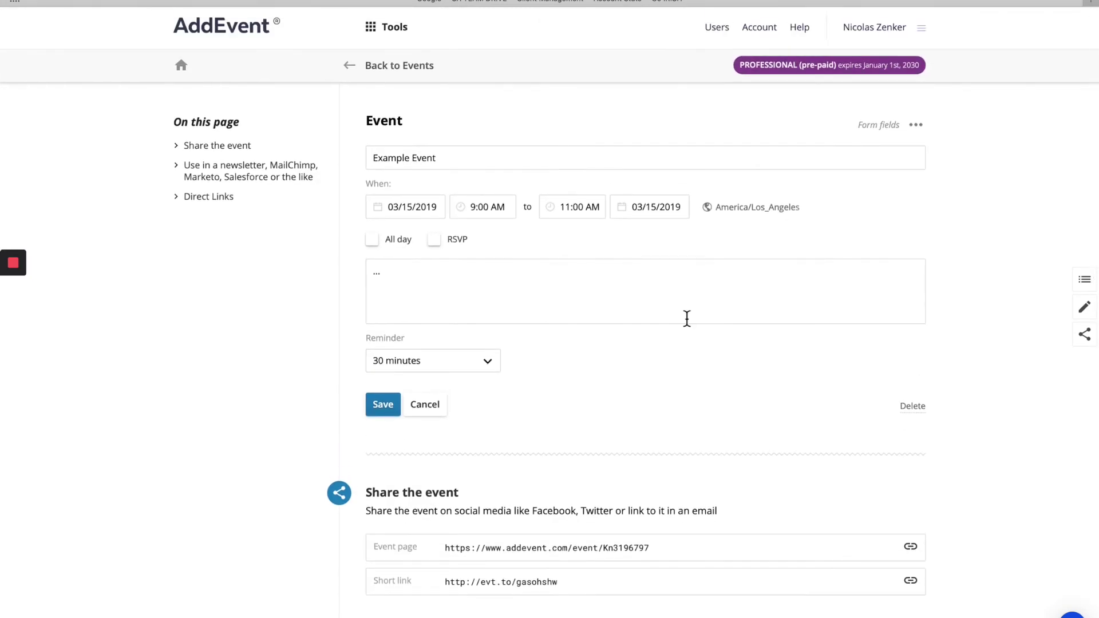
pyautogui.scroll(-4, 686, 318)
pyautogui.scroll(4, 687, 318)
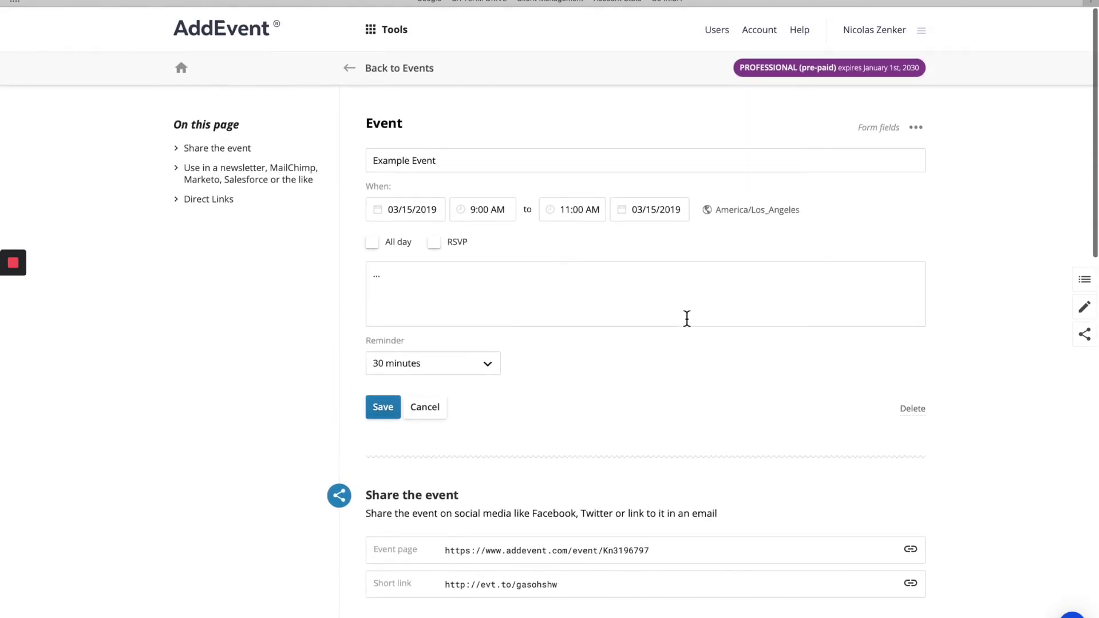